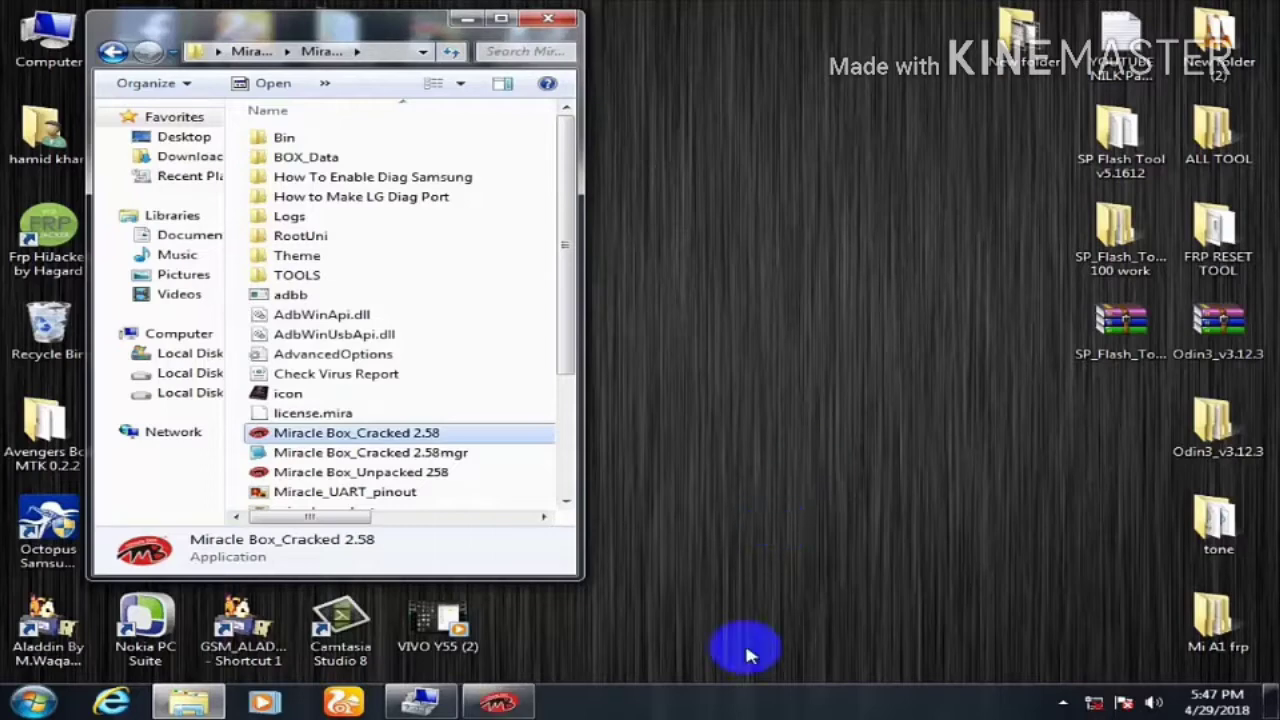
Switch to Miracle Box and shift its window sideways across the desktop
left_click(497, 703)
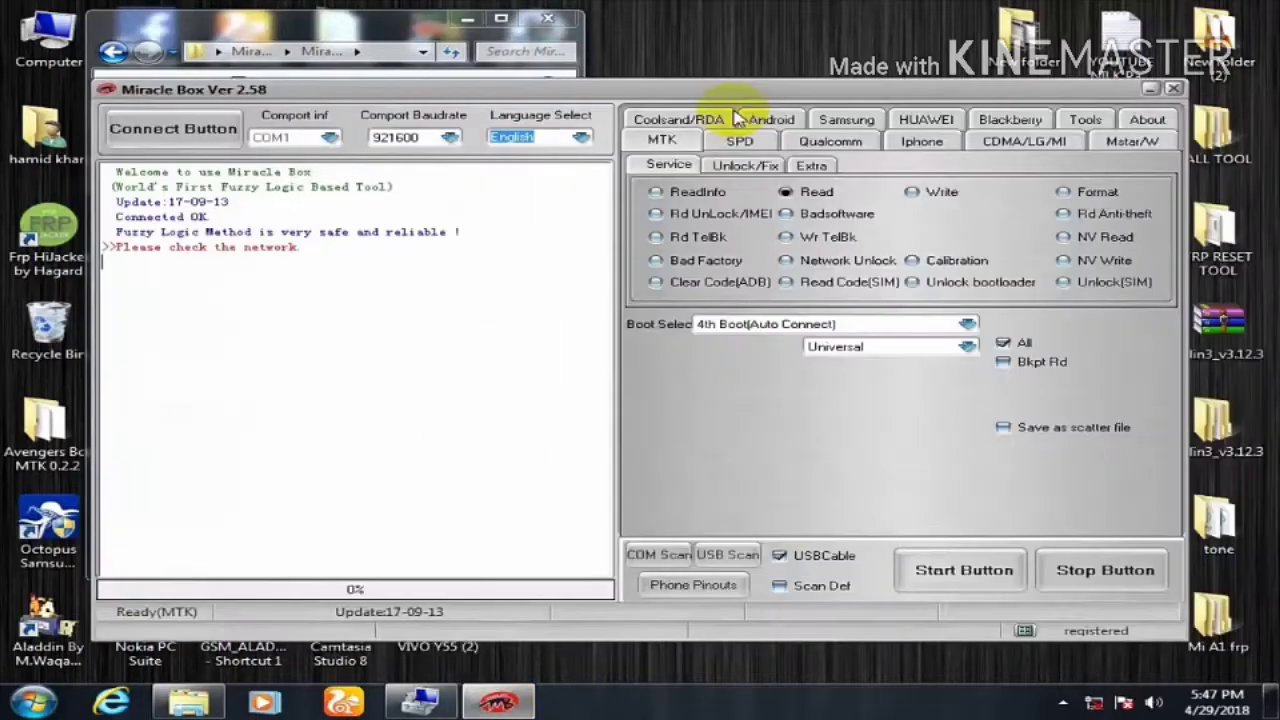
left_click(668, 62)
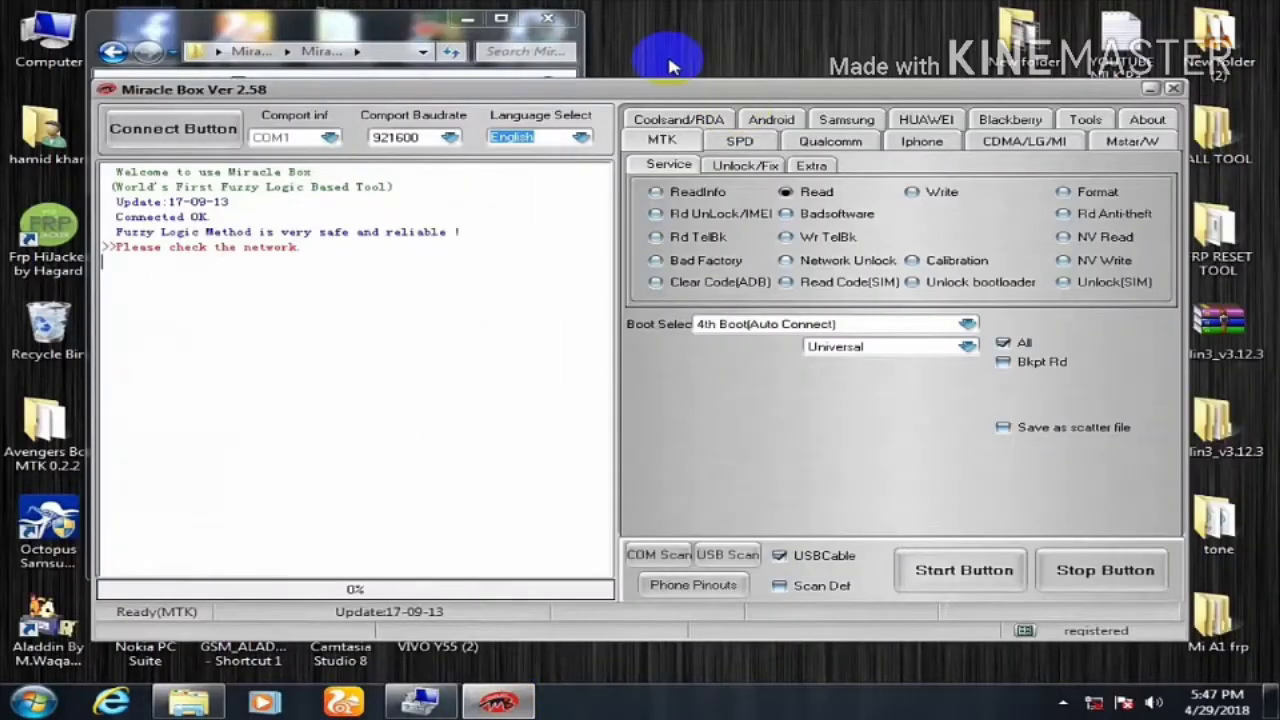
left_click_drag(588, 92, 672, 88)
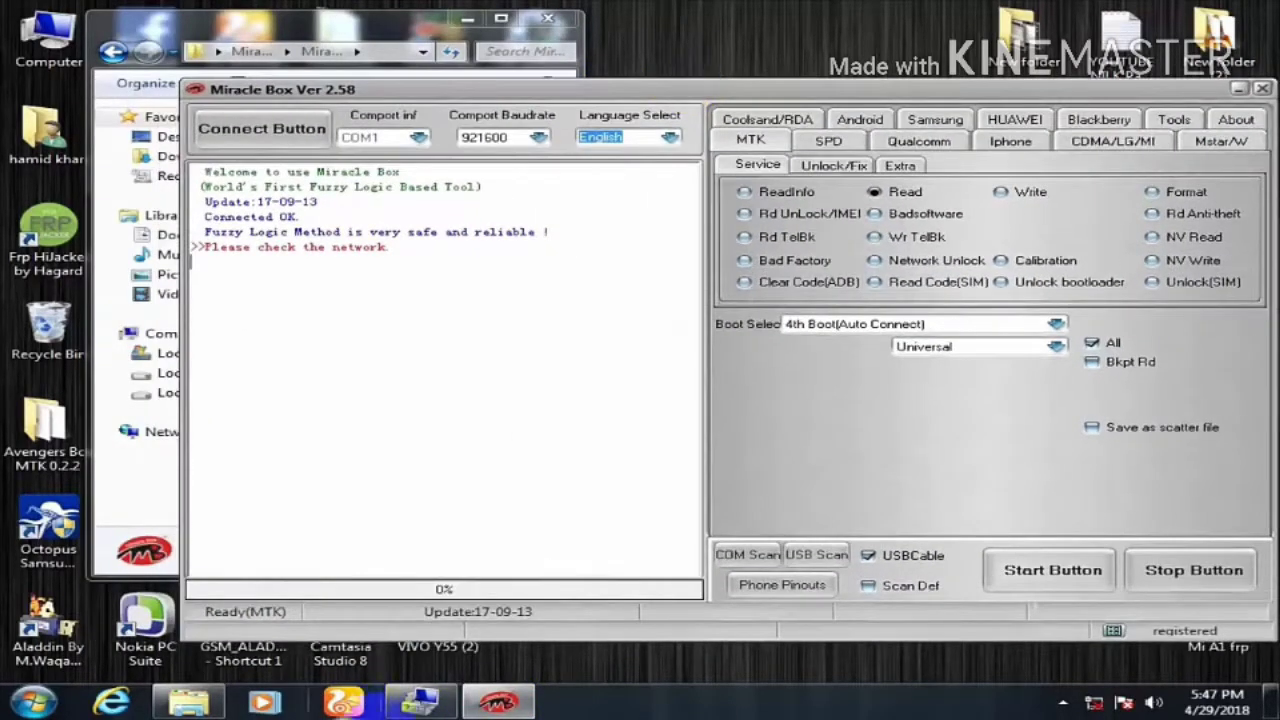
Switch to Computer Management, shrink its window to about half the screen width, and adjust the panes to make the device names readable
left_click(419, 702)
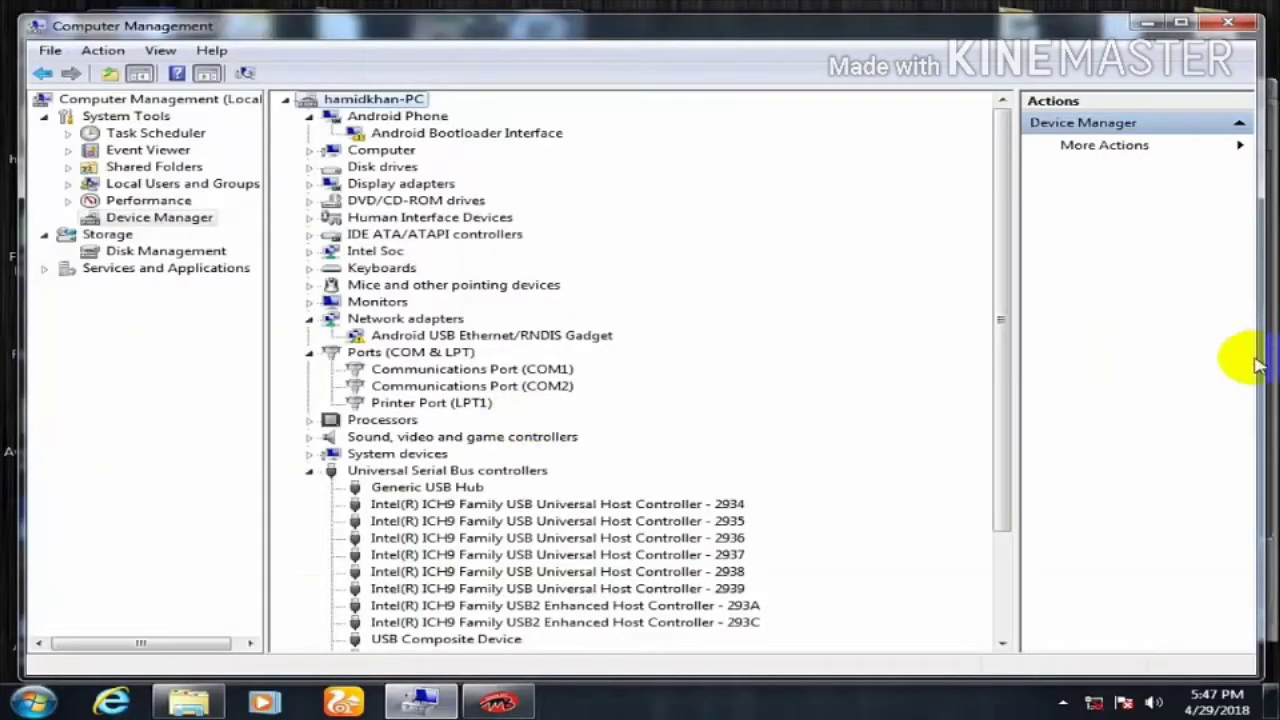
left_click_drag(1258, 365, 434, 323)
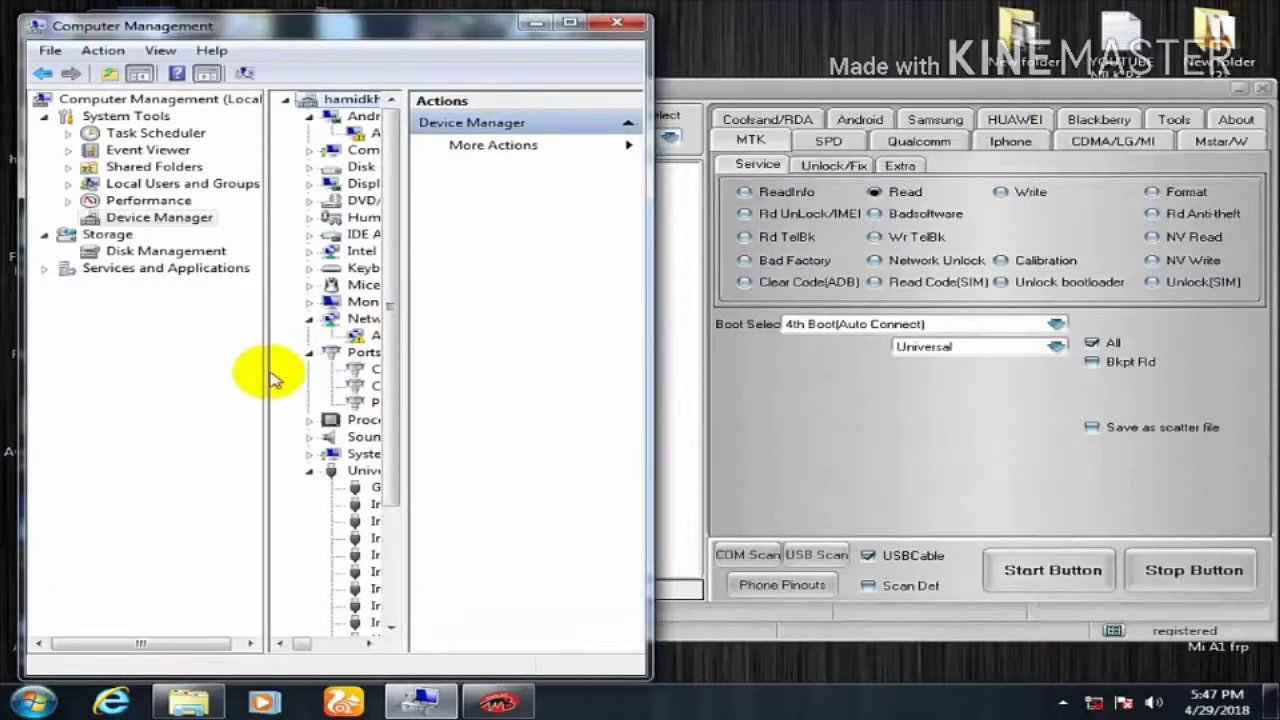
left_click_drag(263, 371, 157, 357)
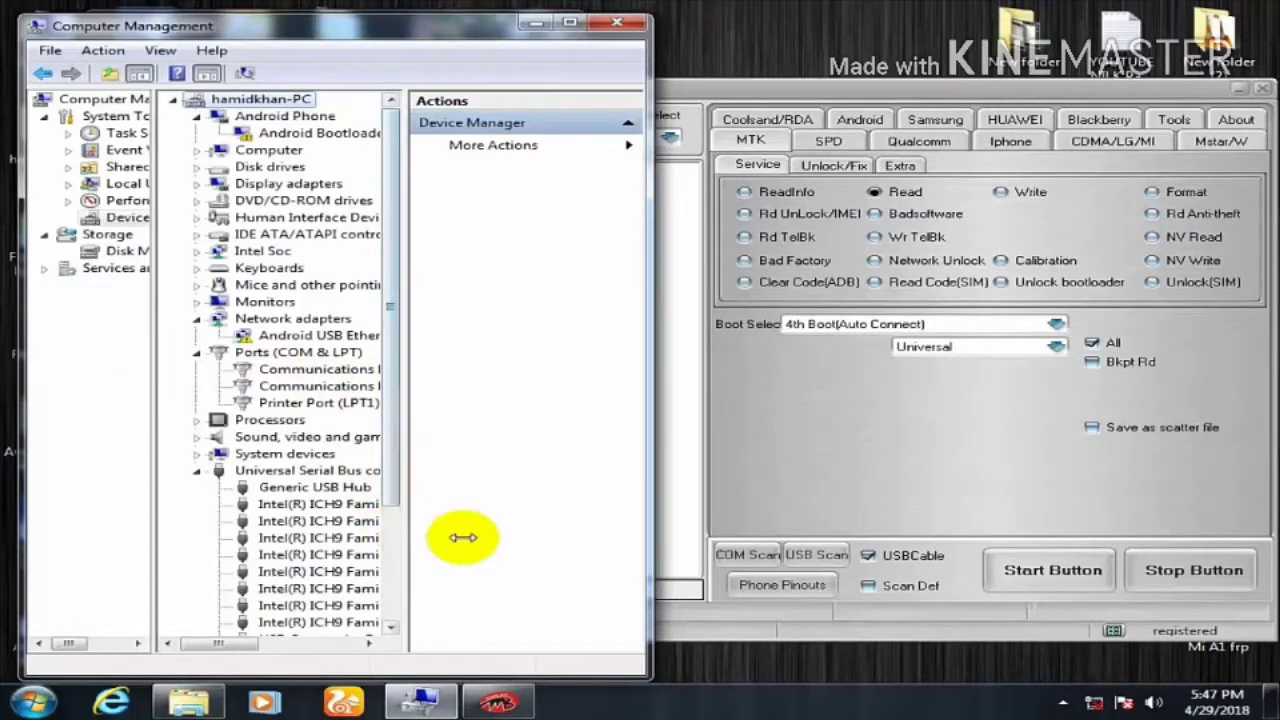
left_click_drag(462, 537, 462, 537)
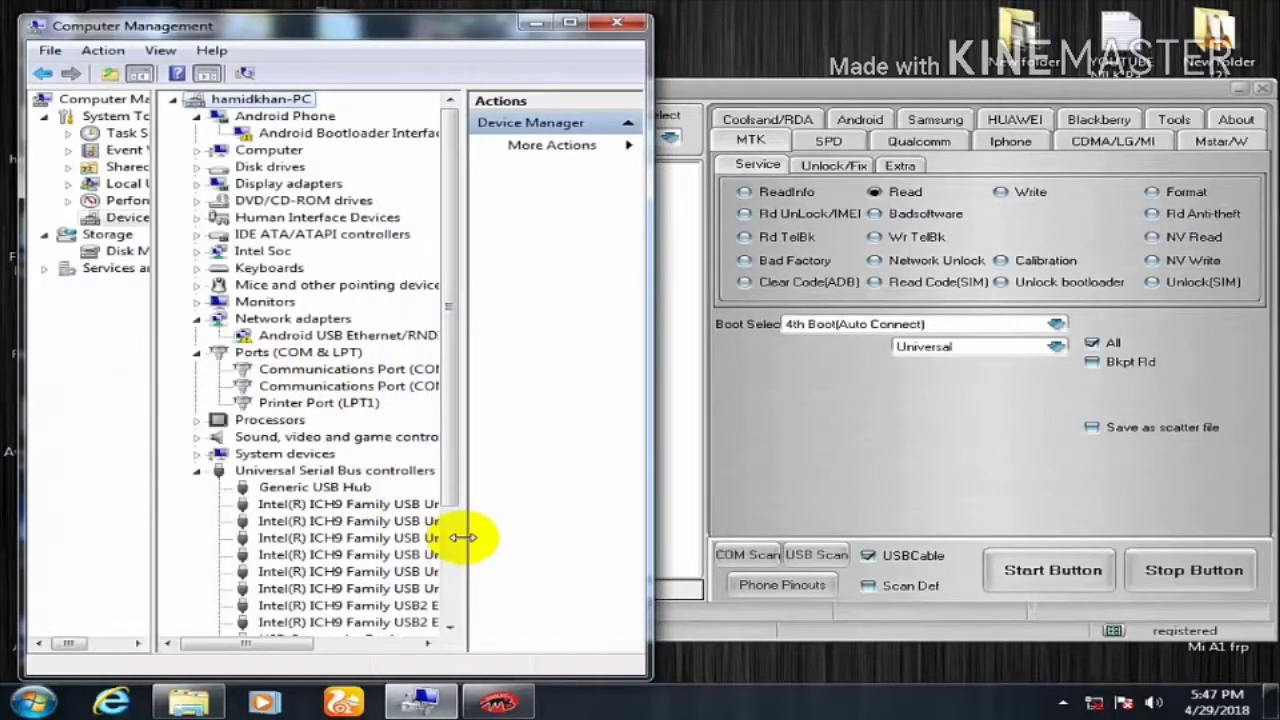
Check the Ports group in Device Manager for the connected phone's SPRD U2S Diag port
left_click(866, 93)
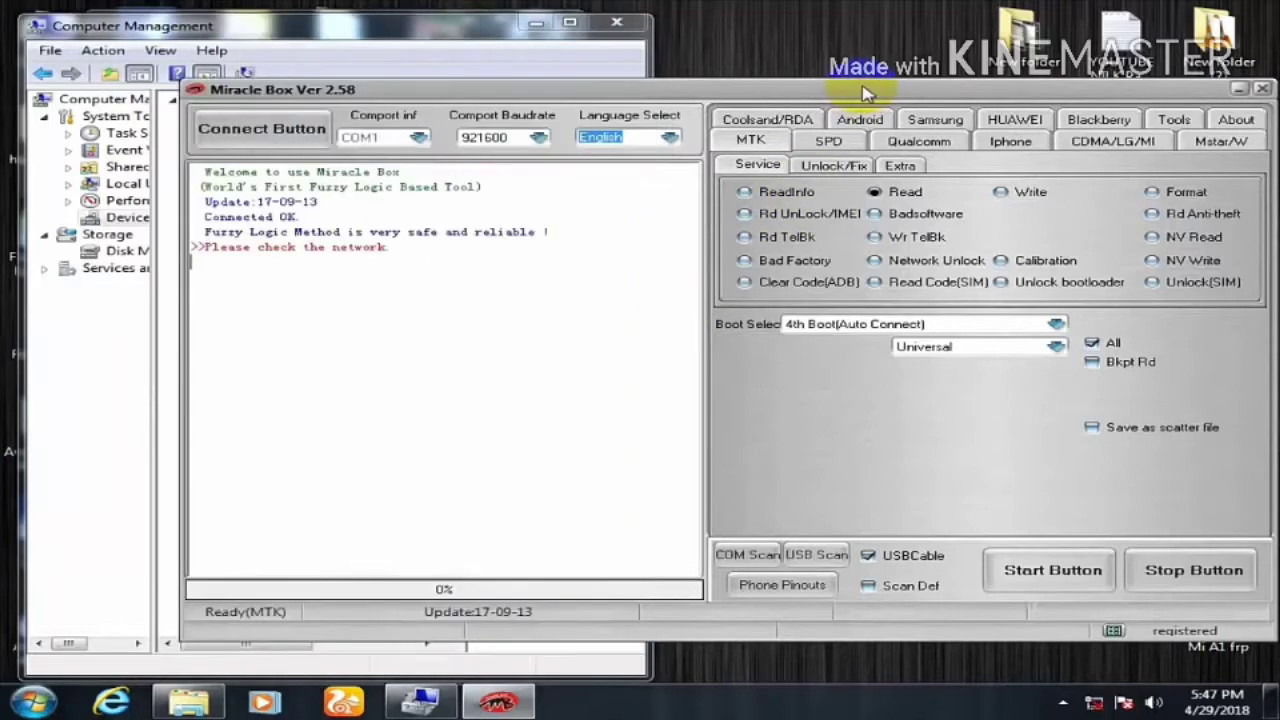
left_click(276, 32)
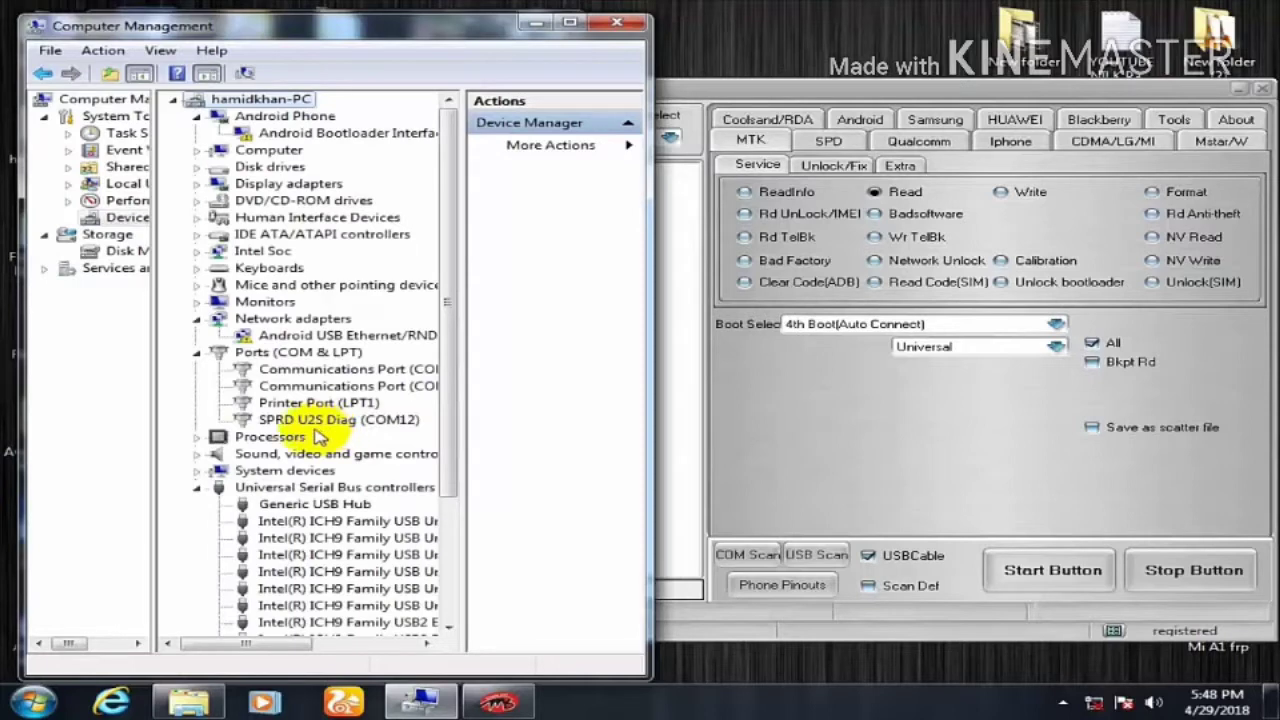
left_click(318, 421)
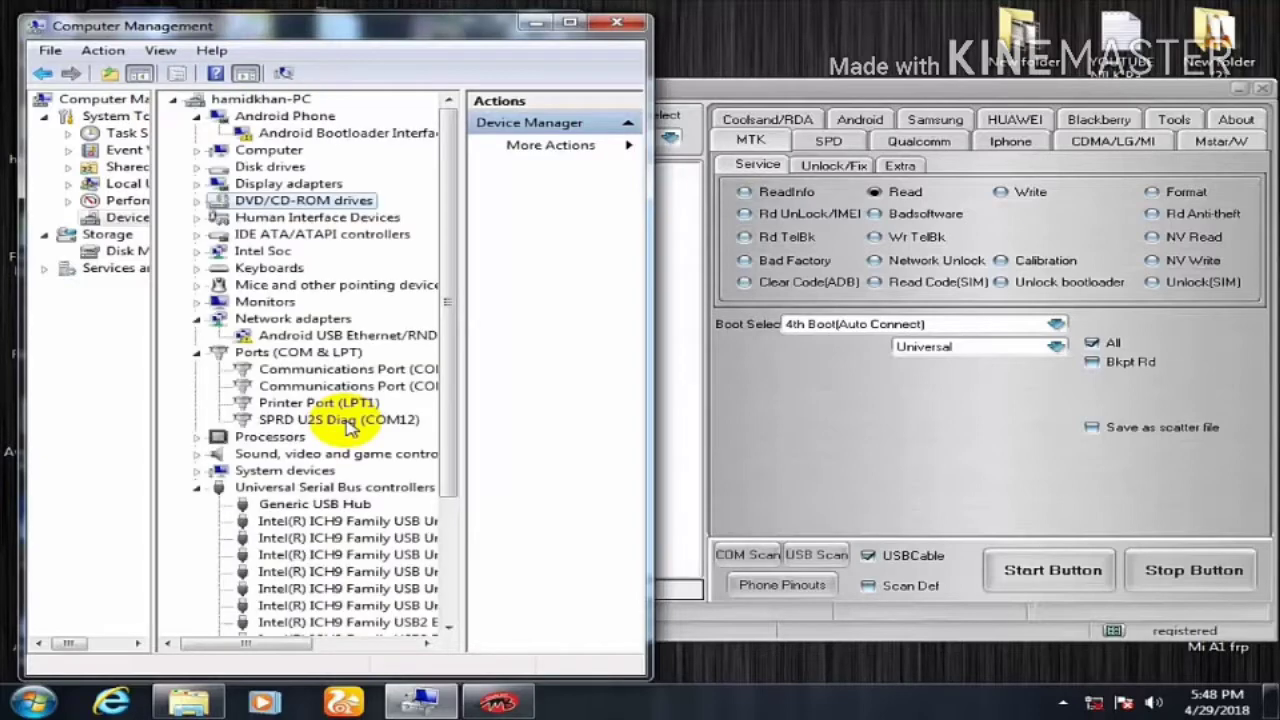
In Miracle Box's SPD section, set the chip type to SPD6600L/RT/WT6226/6531 and start the Rd Unlock operation
left_click(920, 100)
left_click(827, 142)
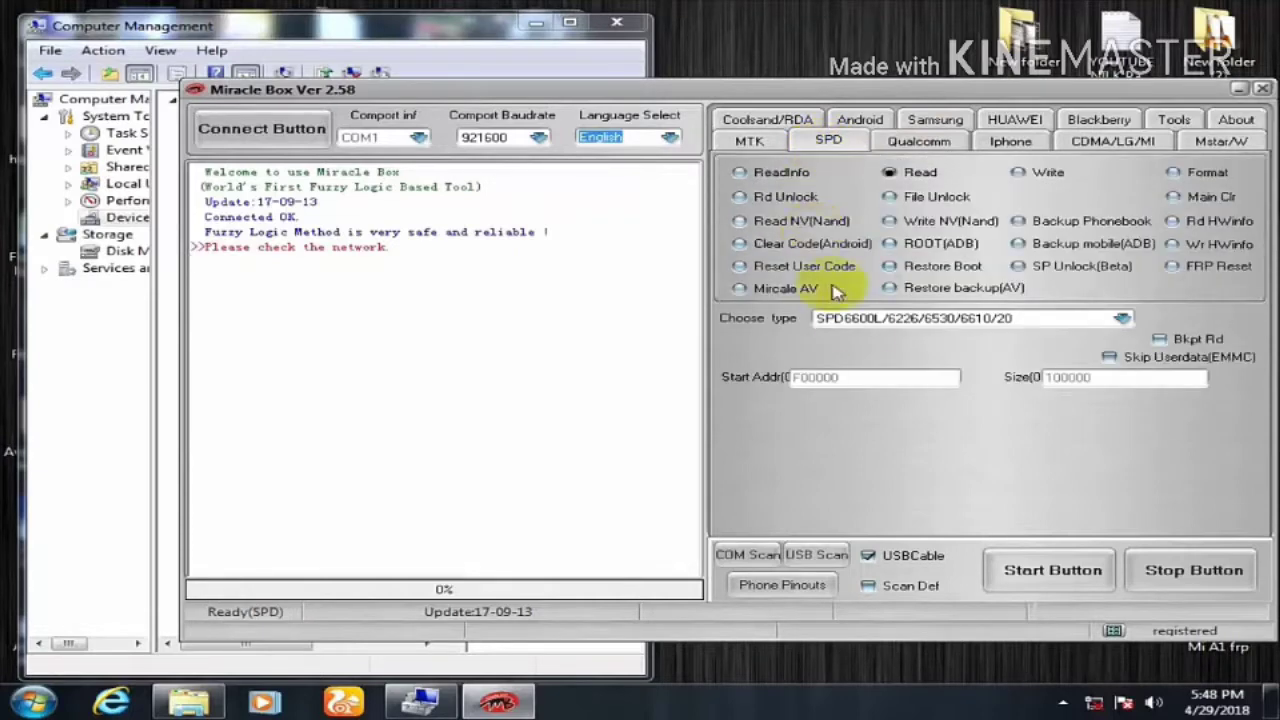
left_click(1122, 320)
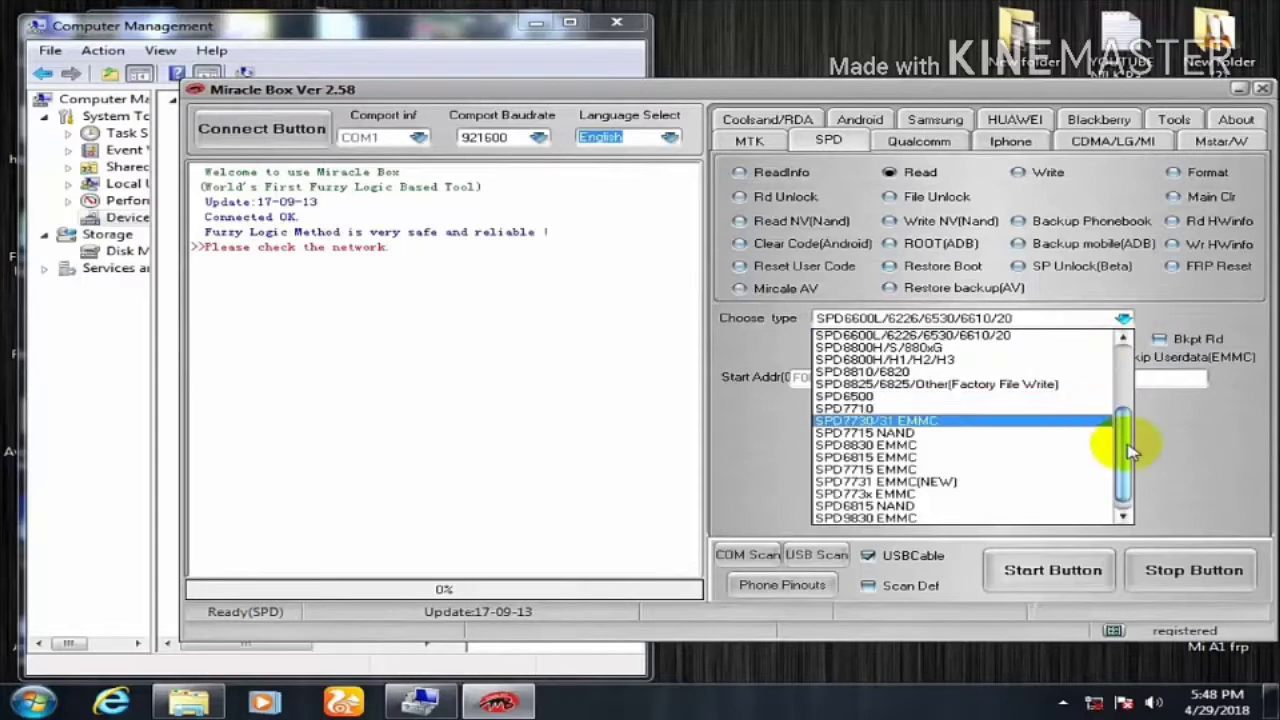
left_click_drag(1126, 448, 1126, 422)
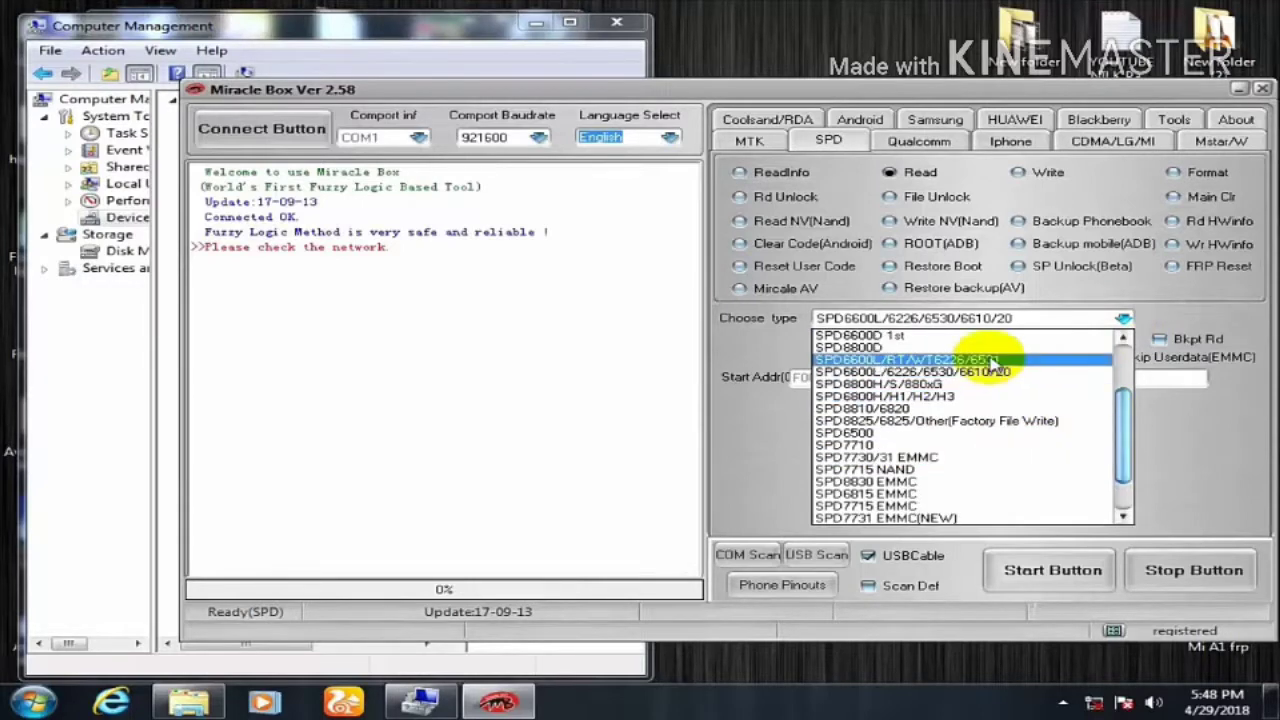
left_click(990, 360)
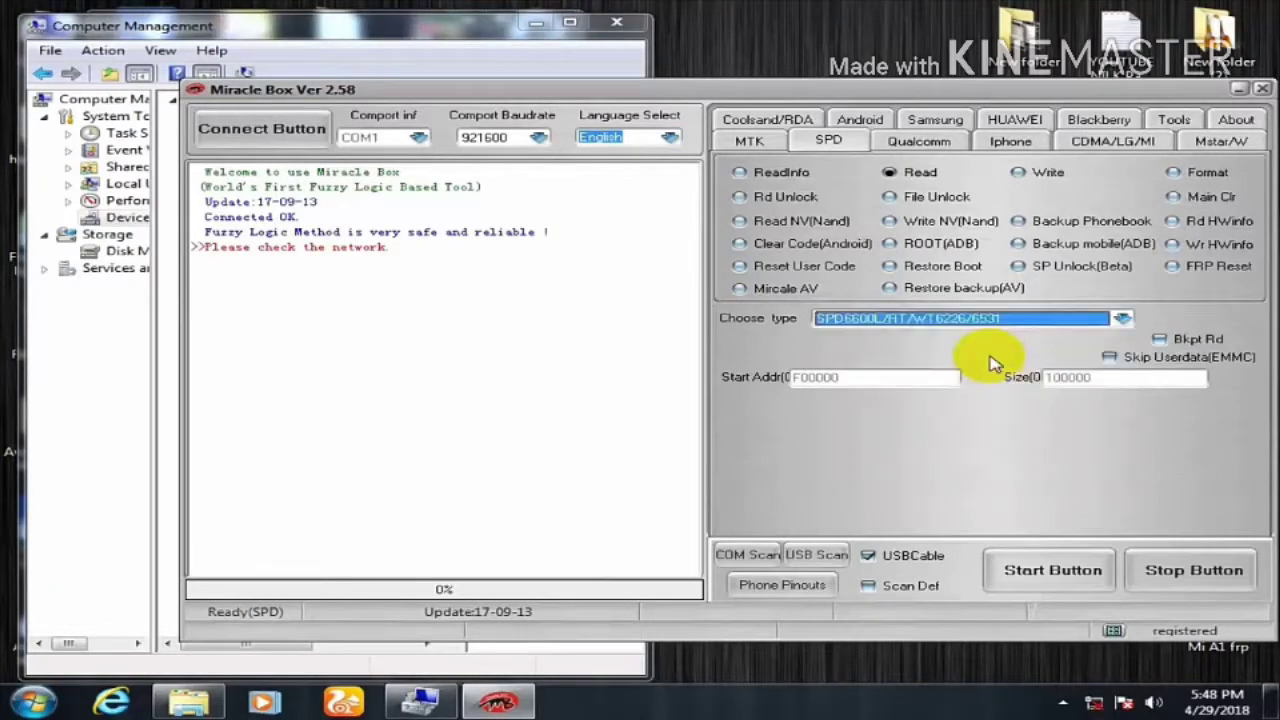
left_click(758, 200)
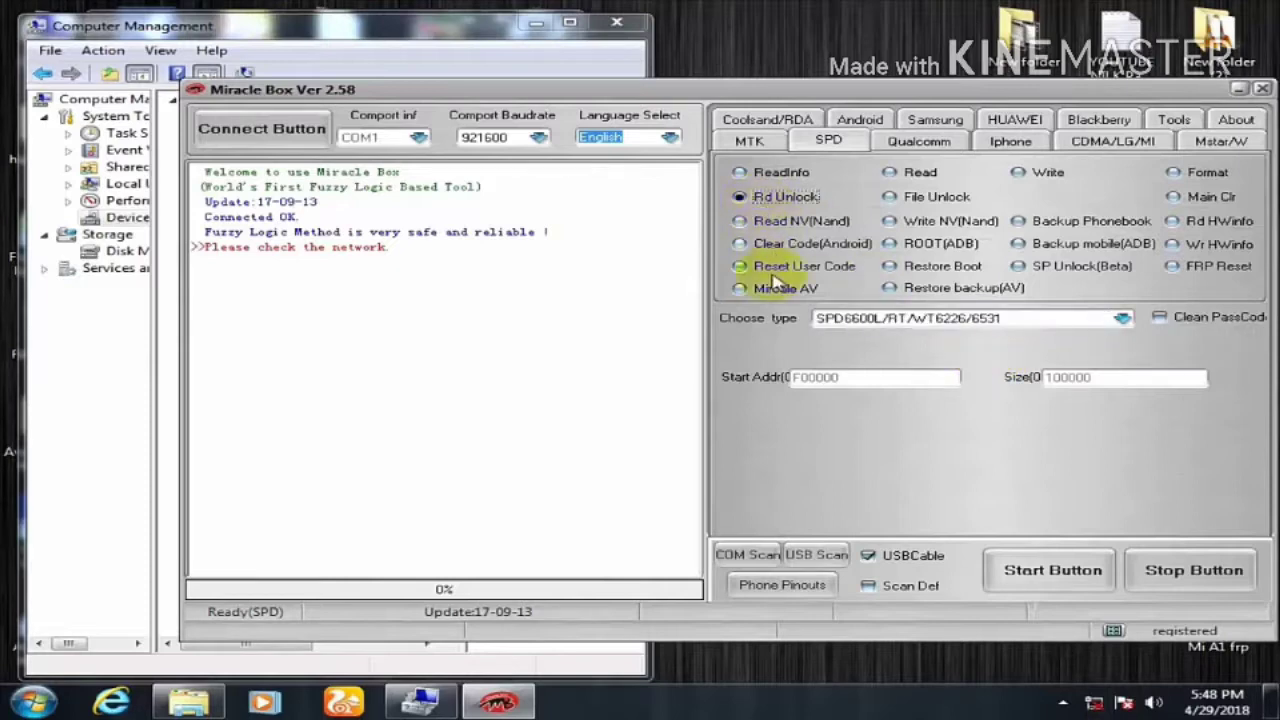
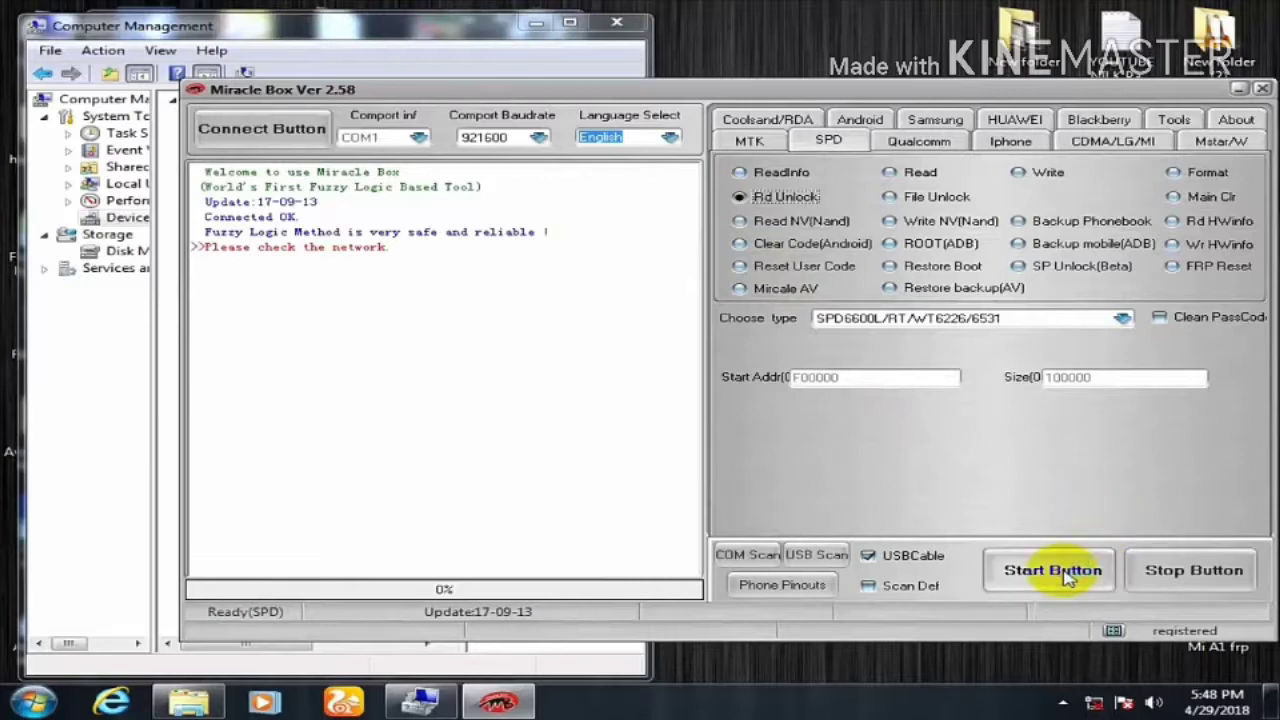
left_click(1066, 578)
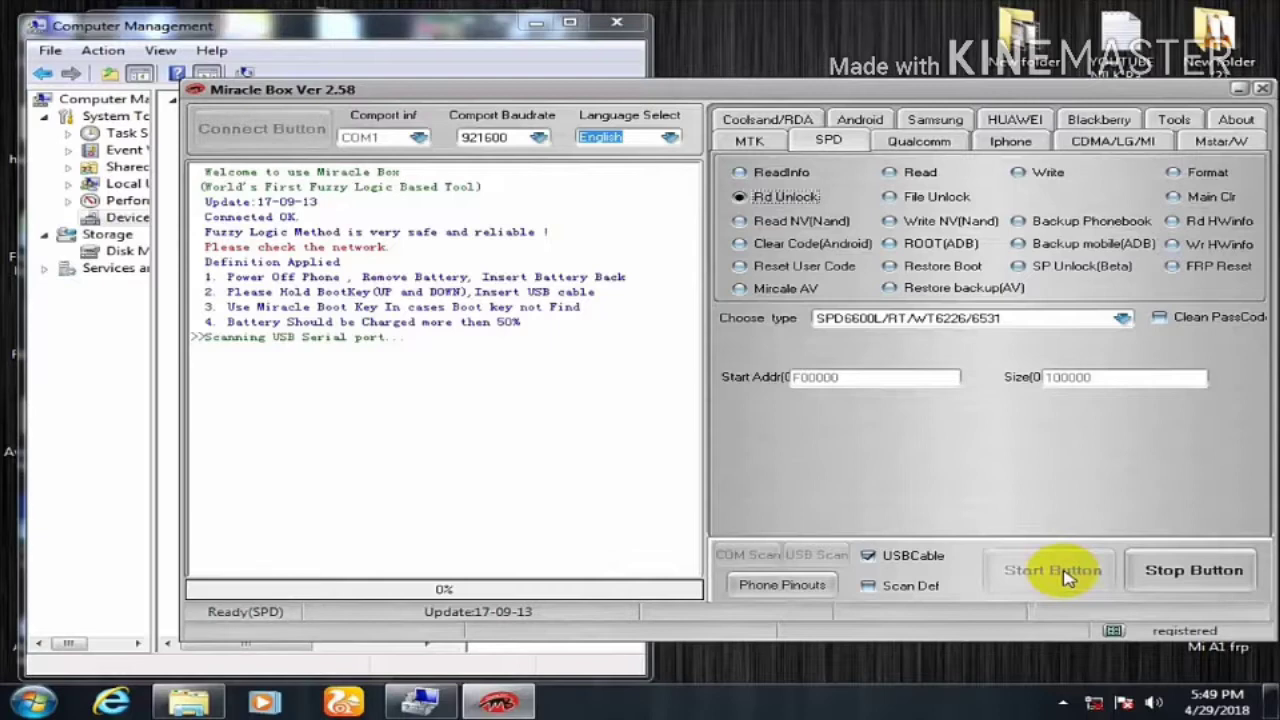
Stop the Rd Unlock scan and run ReadInfo on the phone instead, restarting it when the connection attempt ends
left_click(741, 172)
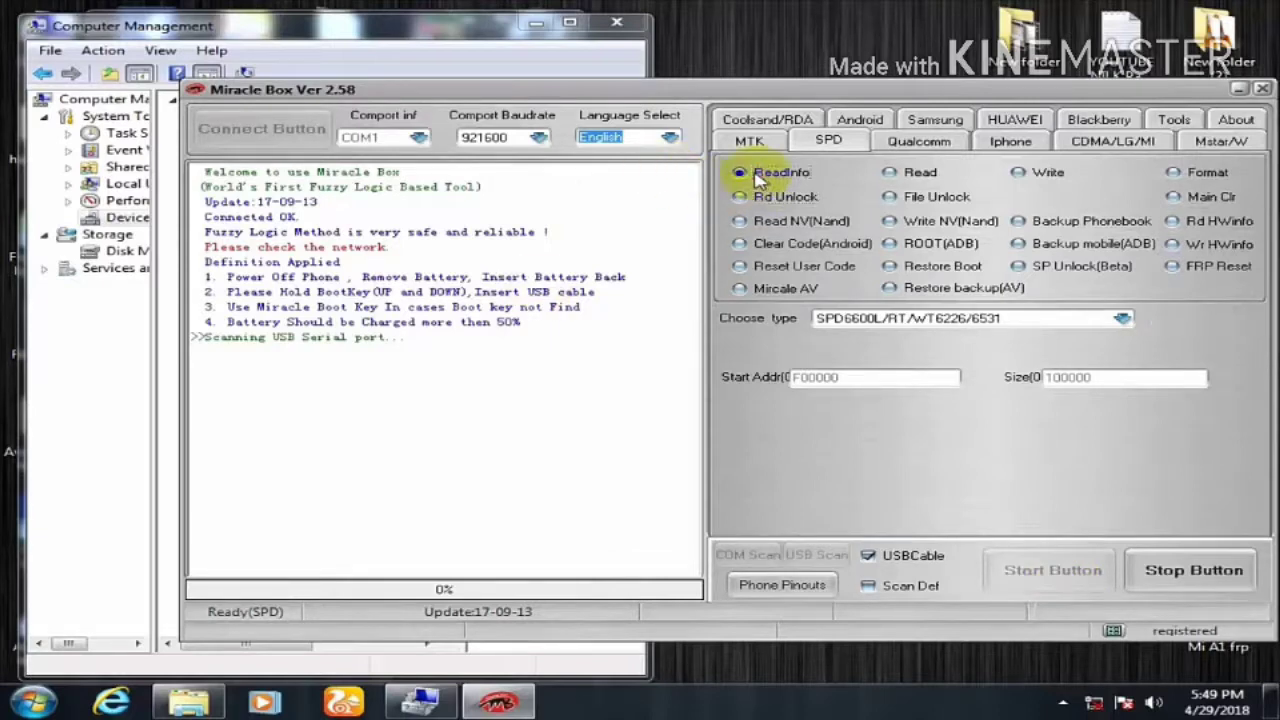
left_click(1174, 582)
left_click(1080, 580)
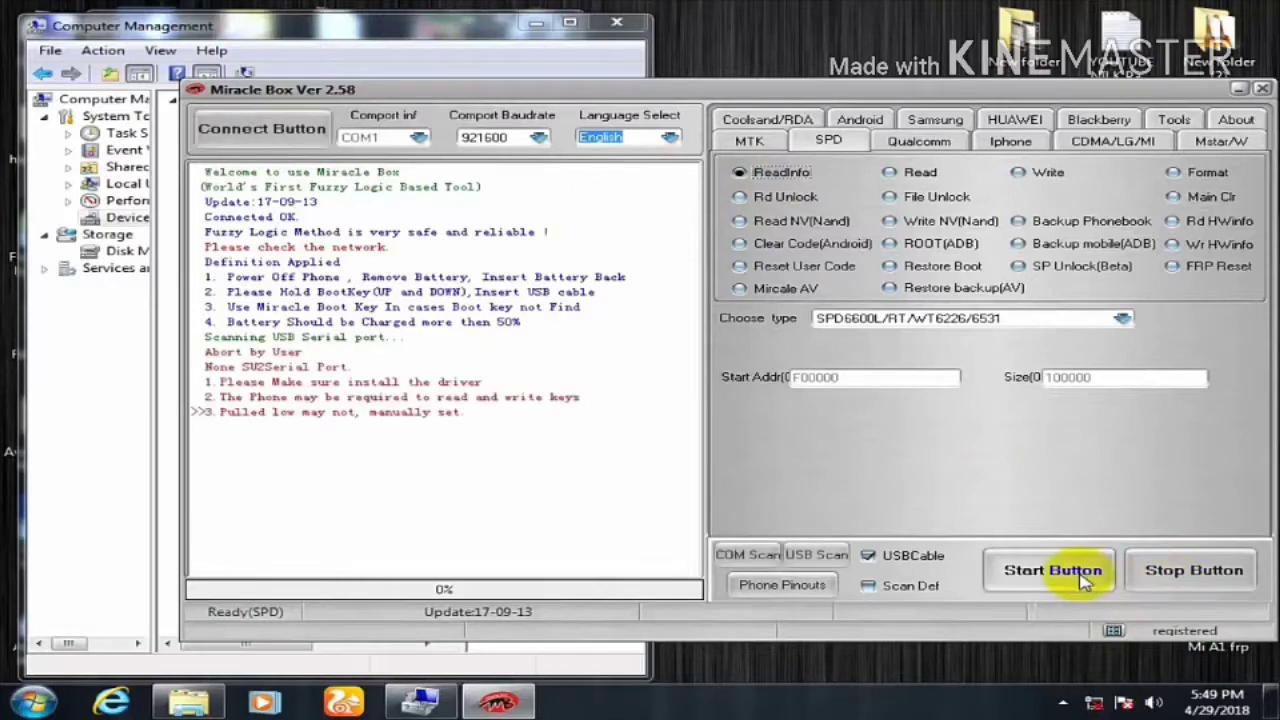
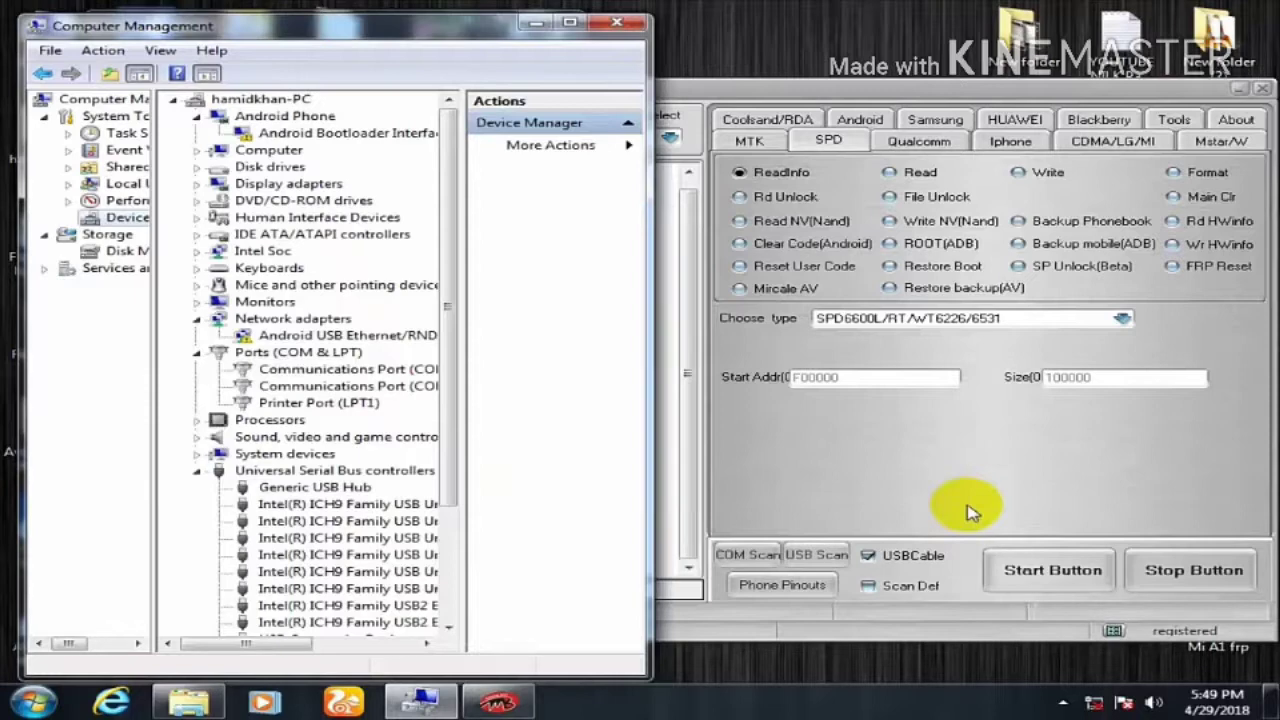
left_click(900, 491)
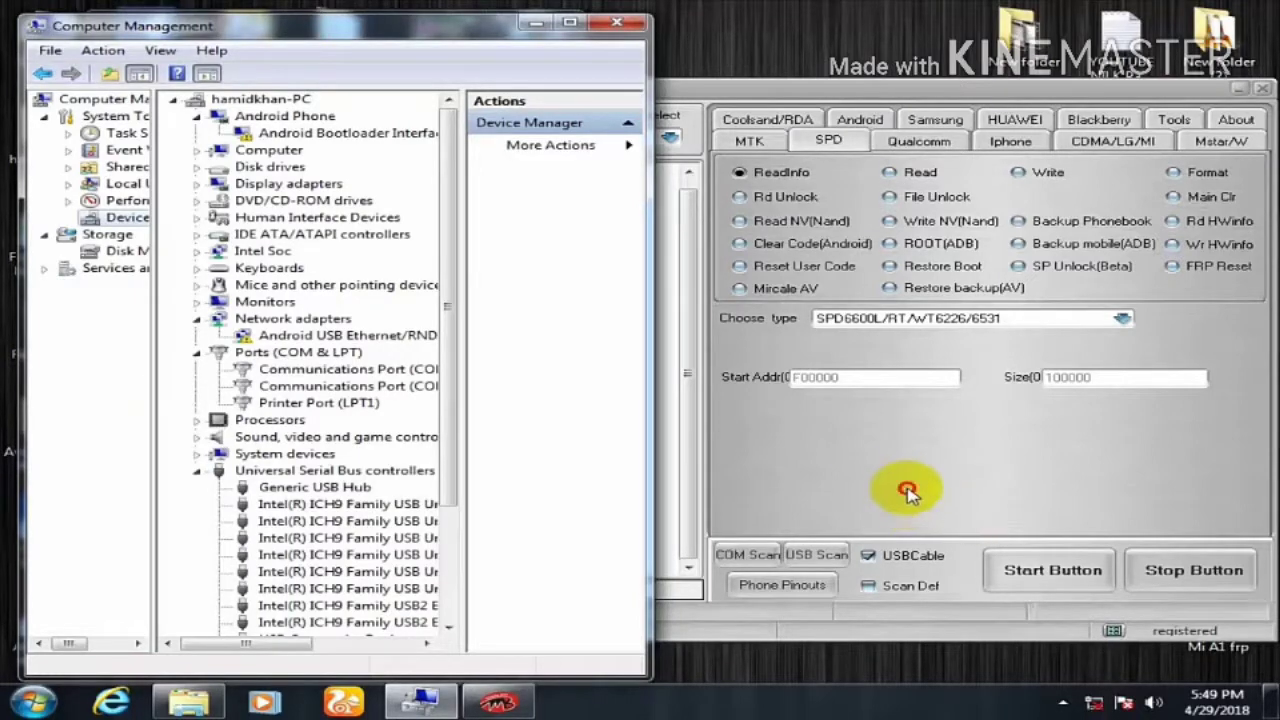
left_click(1030, 577)
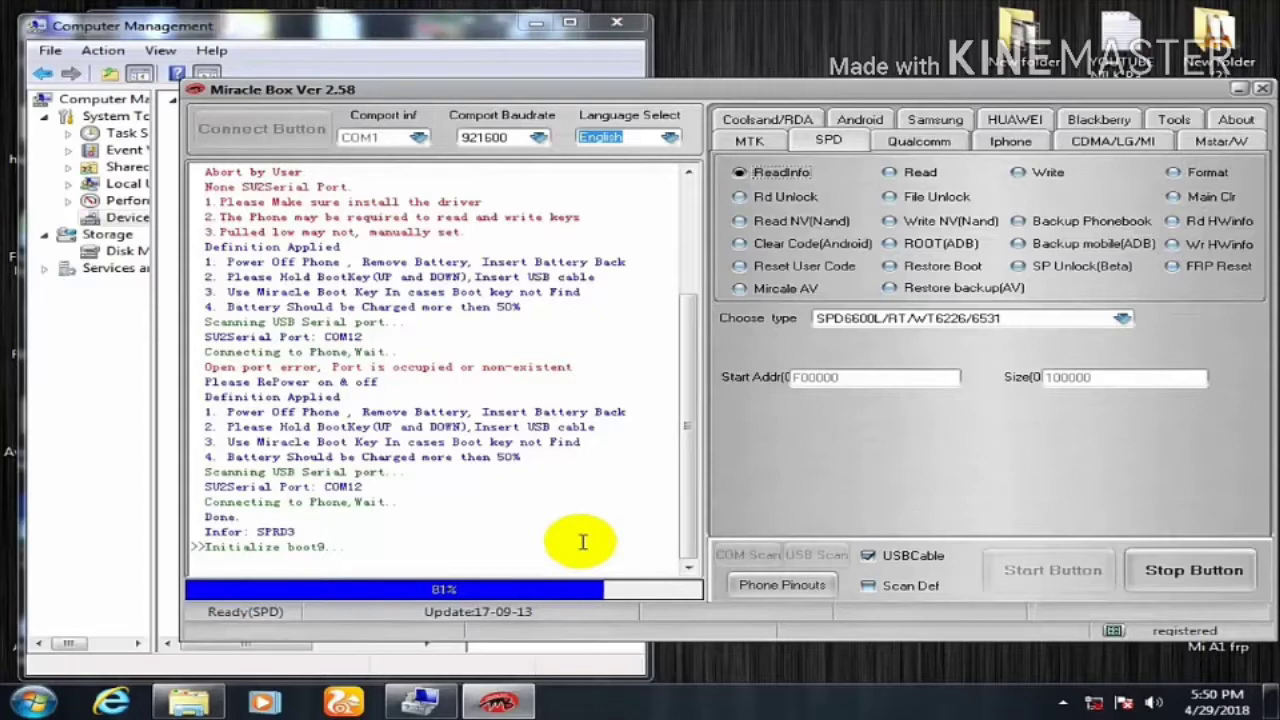
Check the SPRD U2S Diag port in Device Manager and the phone's CPU type in the Miracle Box log
left_click(280, 45)
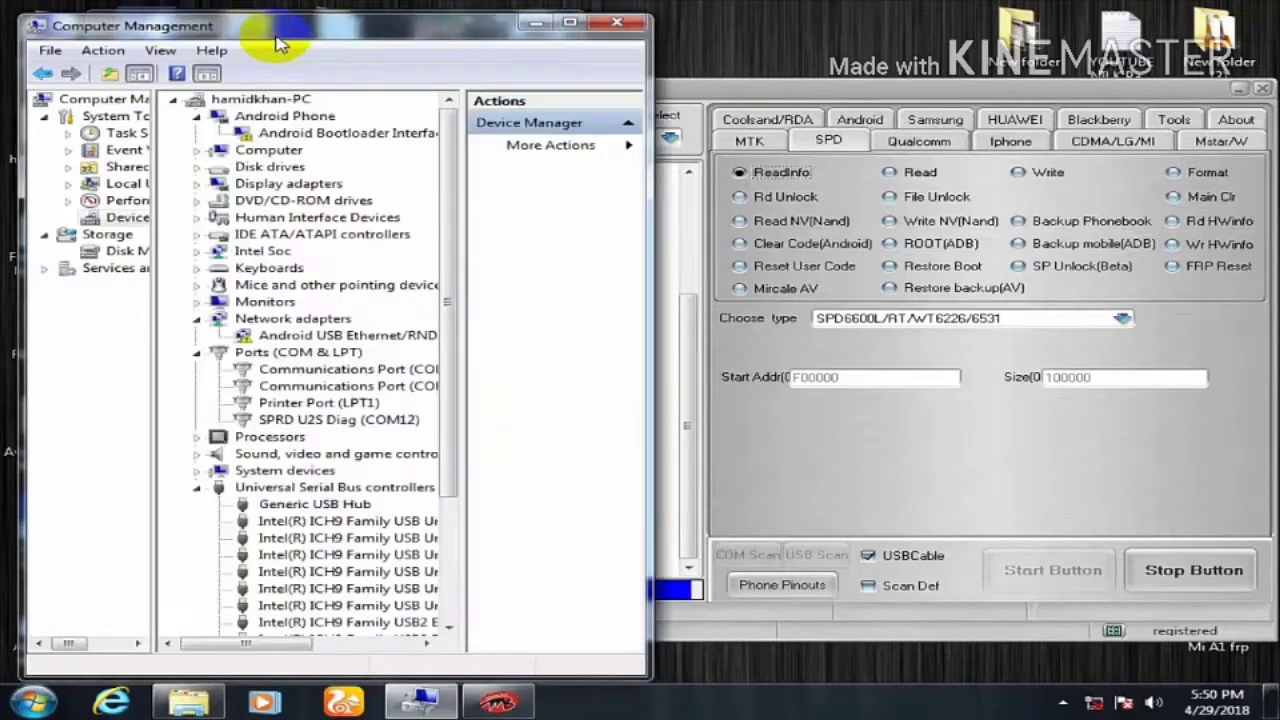
left_click(350, 420)
left_click(808, 100)
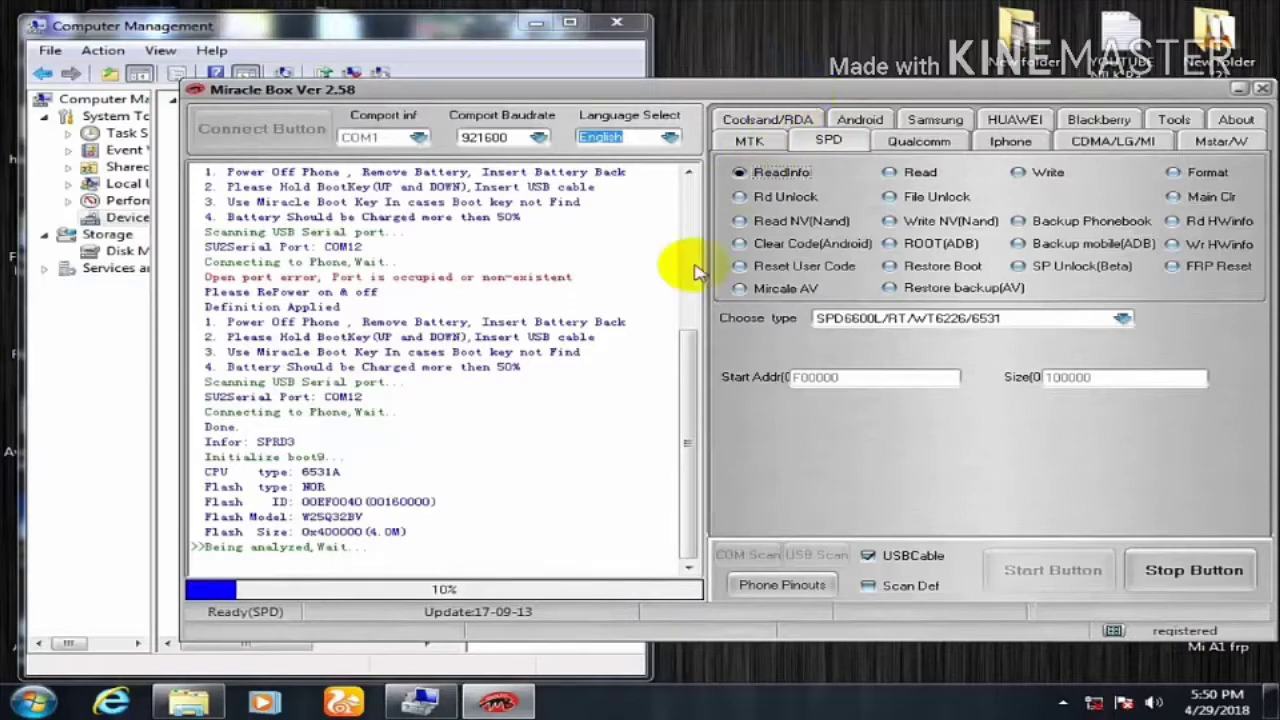
double_click(320, 471)
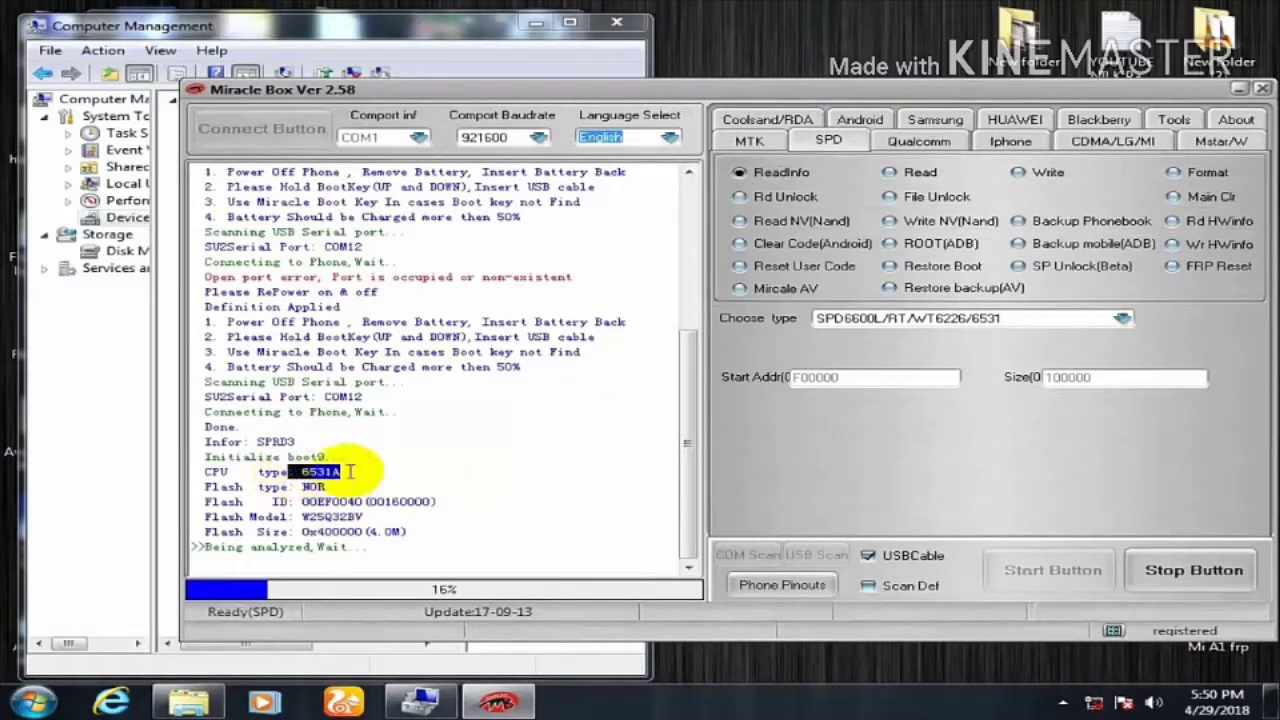
left_click(396, 470)
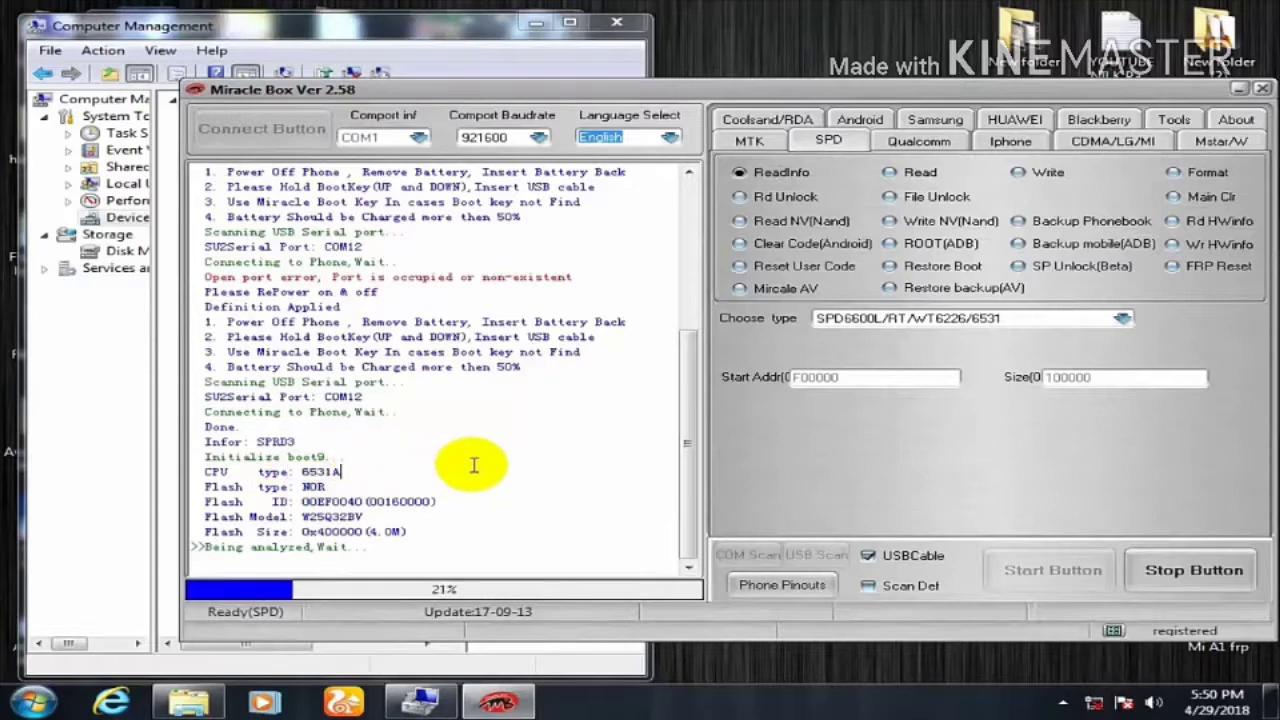
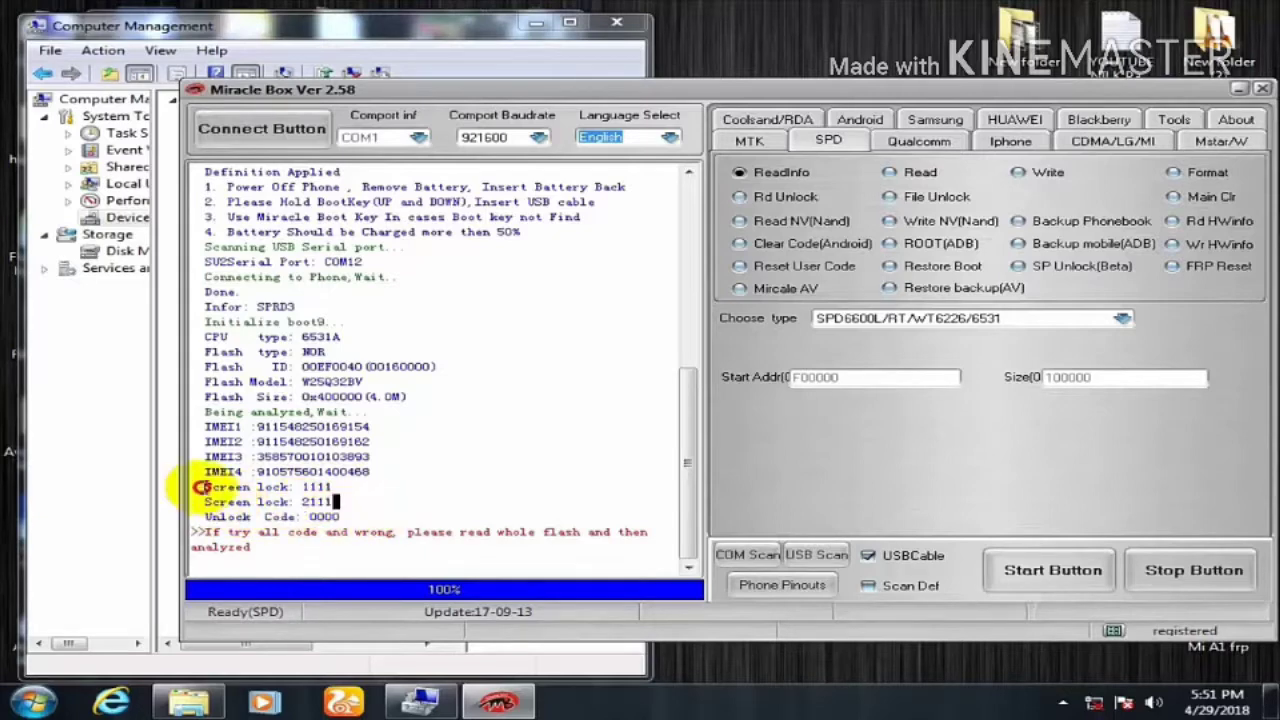
Examine the ReadInfo log for the phone's CPU and flash details, IMEI numbers, screen lock codes and unlock code
left_click(405, 488)
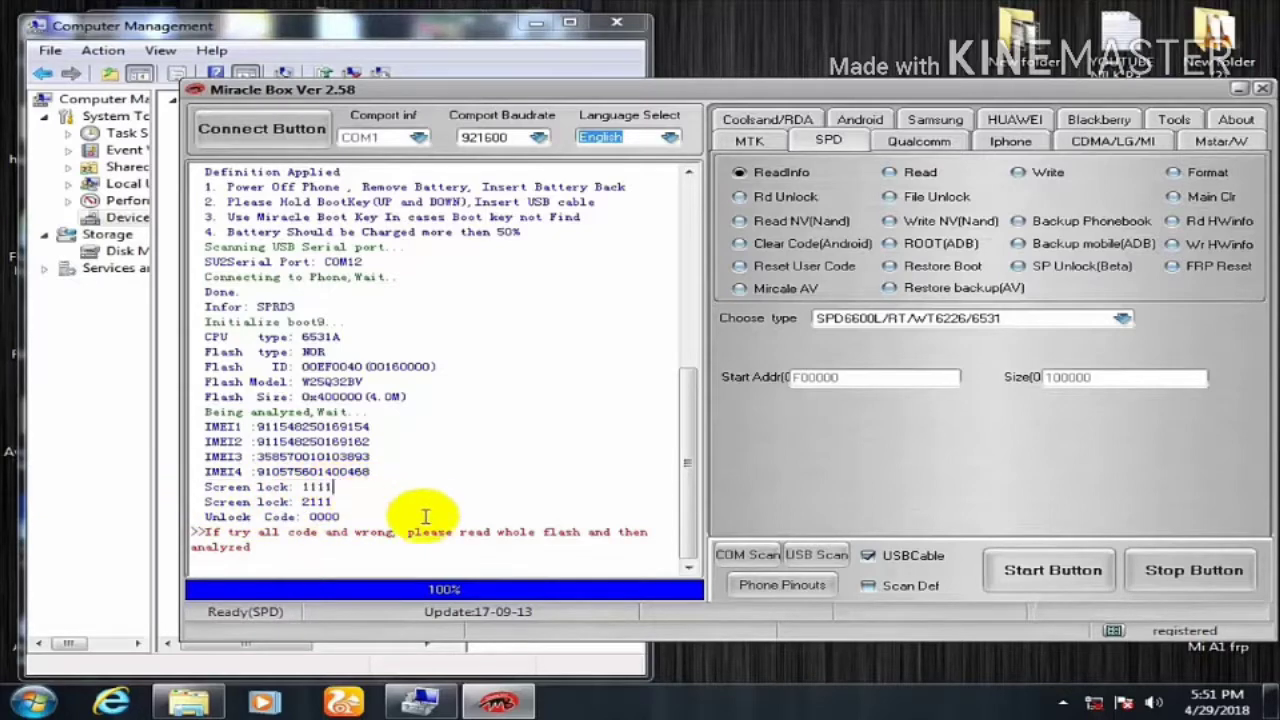
left_click(652, 422)
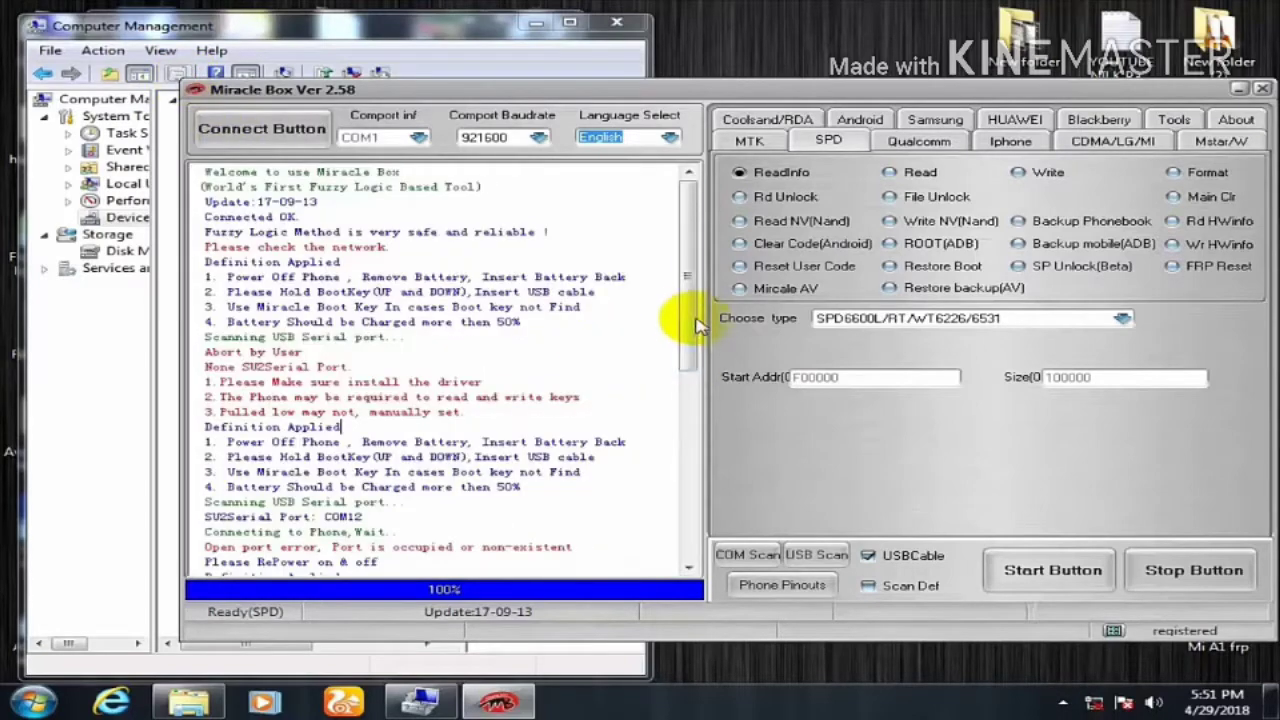
left_click_drag(697, 320, 686, 580)
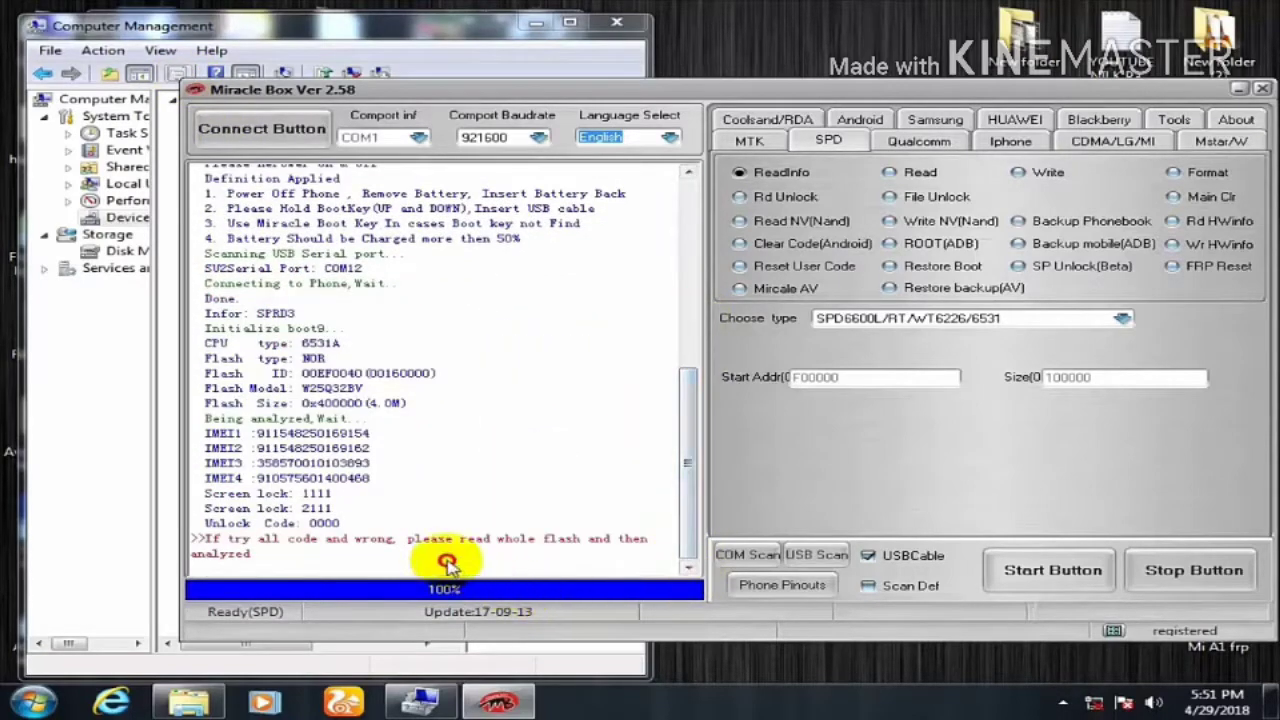
left_click_drag(395, 508, 205, 328)
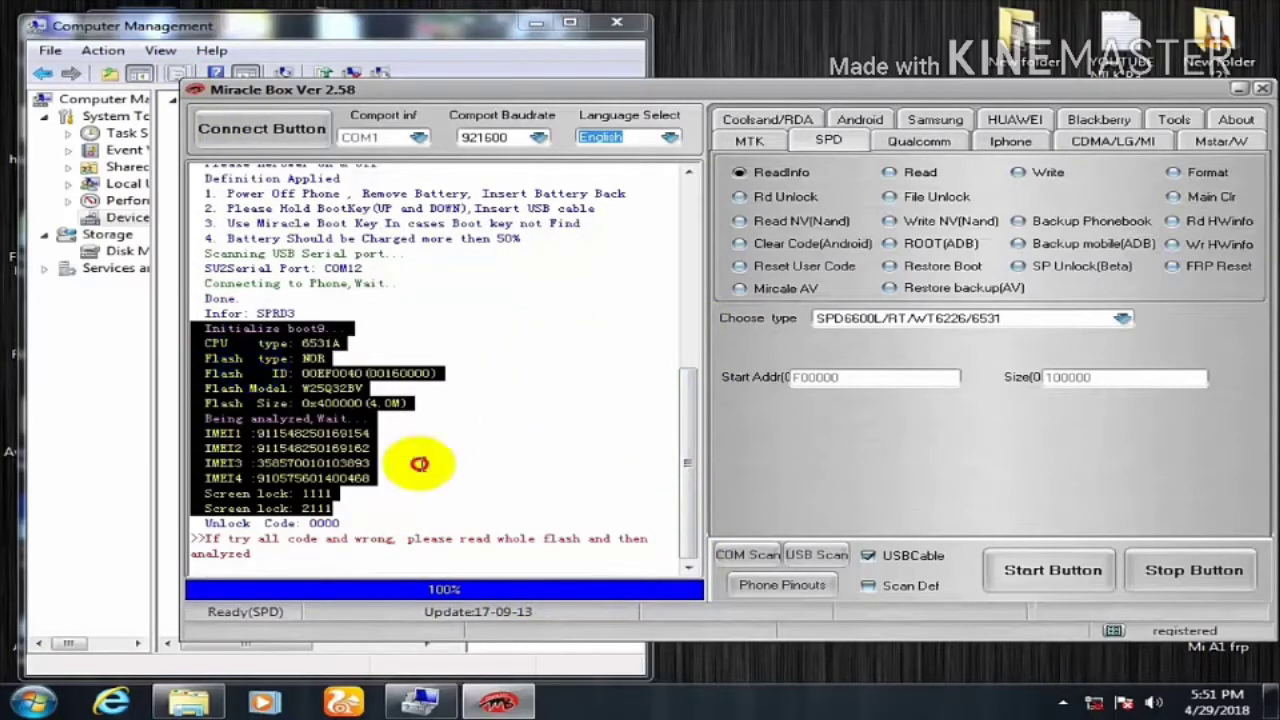
left_click(419, 463)
left_click_drag(371, 520, 222, 372)
left_click(540, 449)
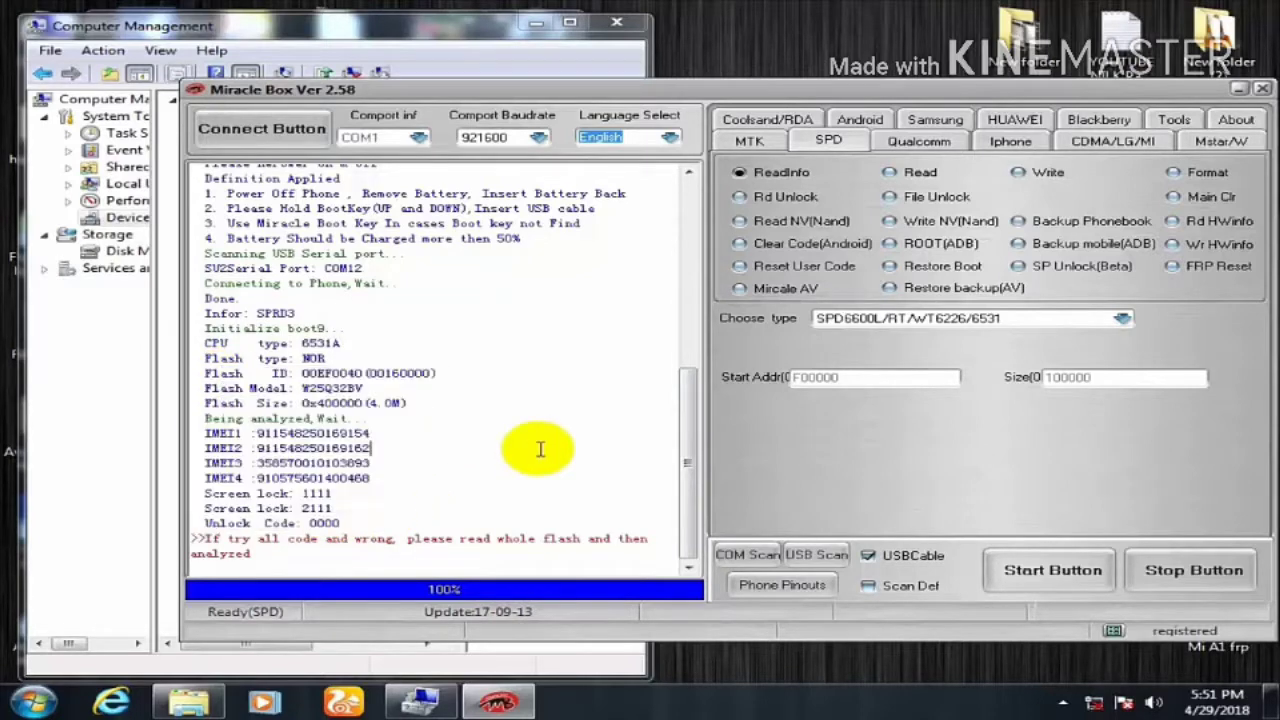
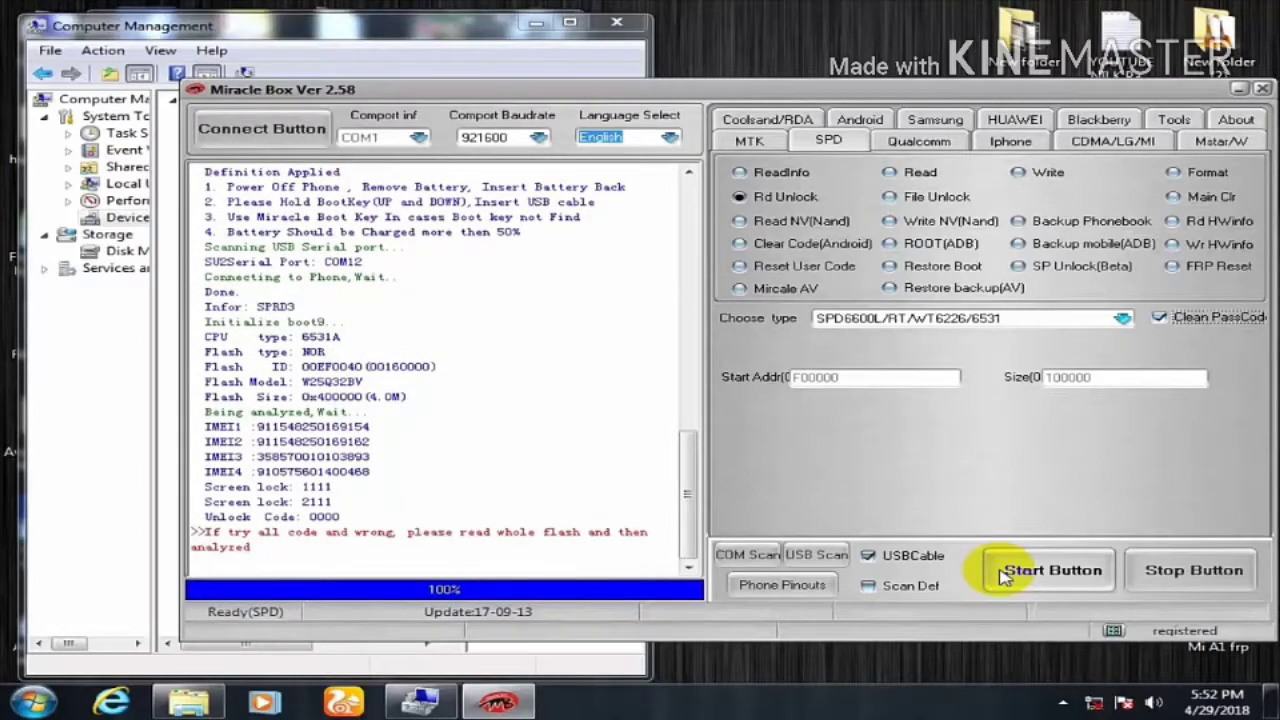
left_click_drag(342, 518, 208, 428)
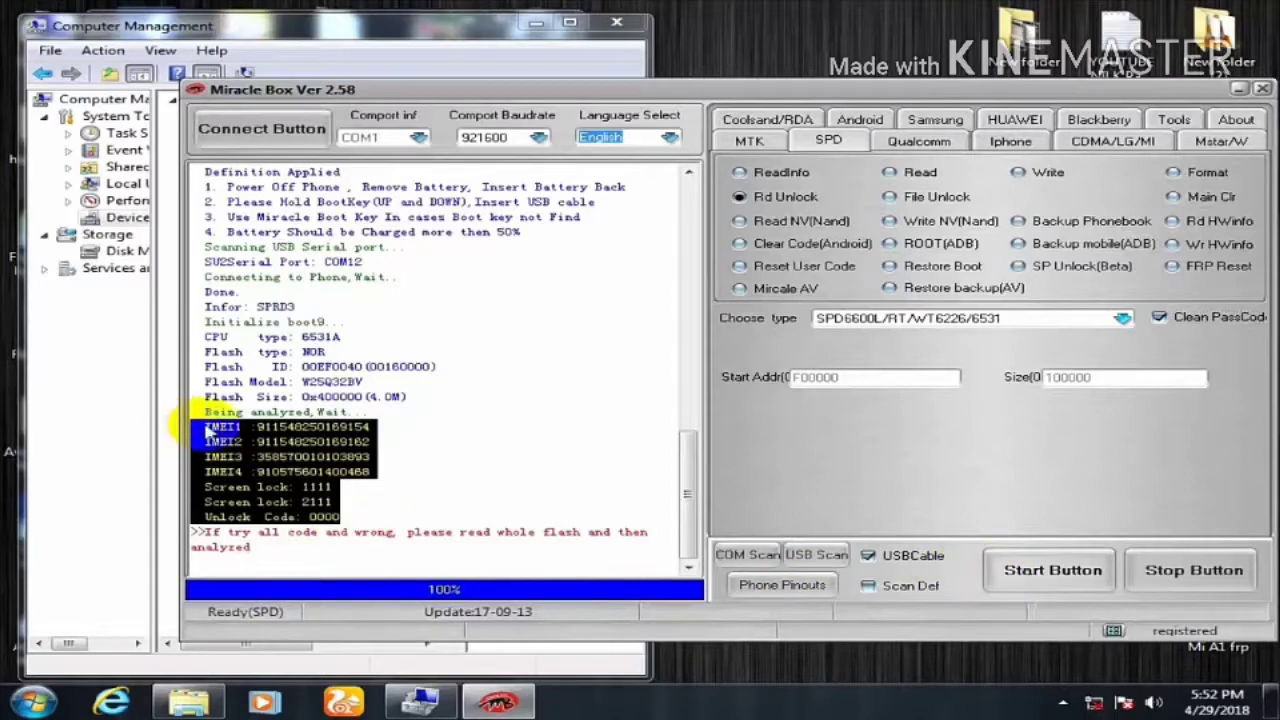